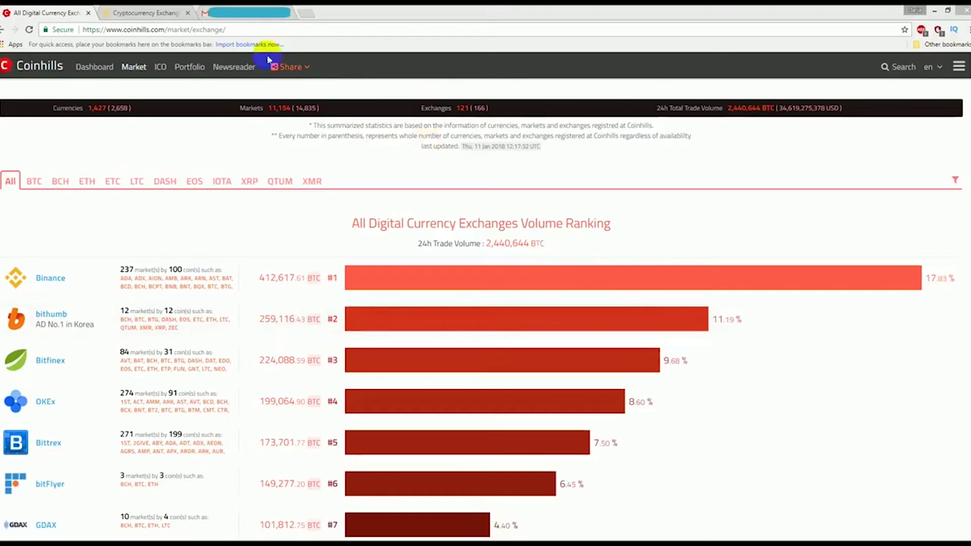
Step: Switch to the binance.com tab showing the BTC markets price table
left_click(126, 11)
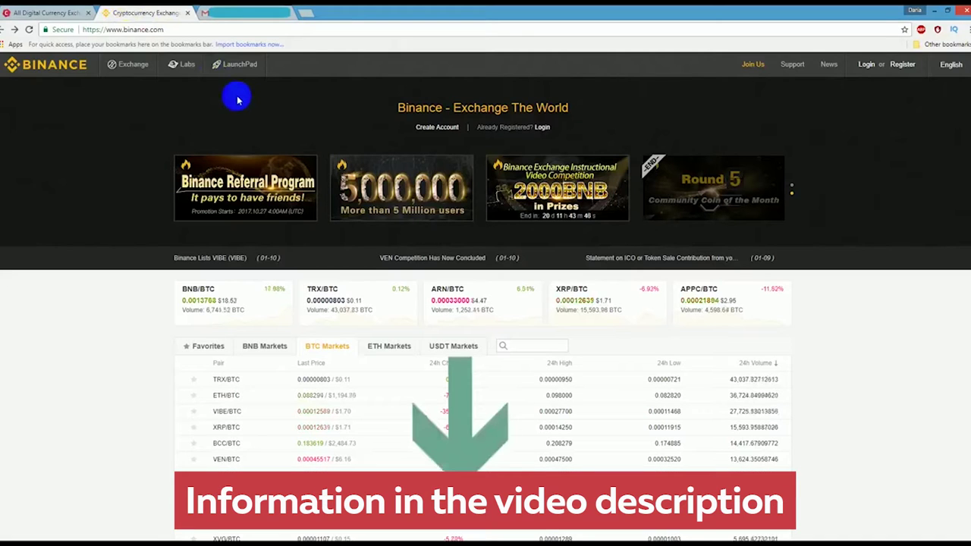
Step: Sign up with an e-mail and password, accept the Terms of Use, and solve the slider puzzle
left_click(899, 67)
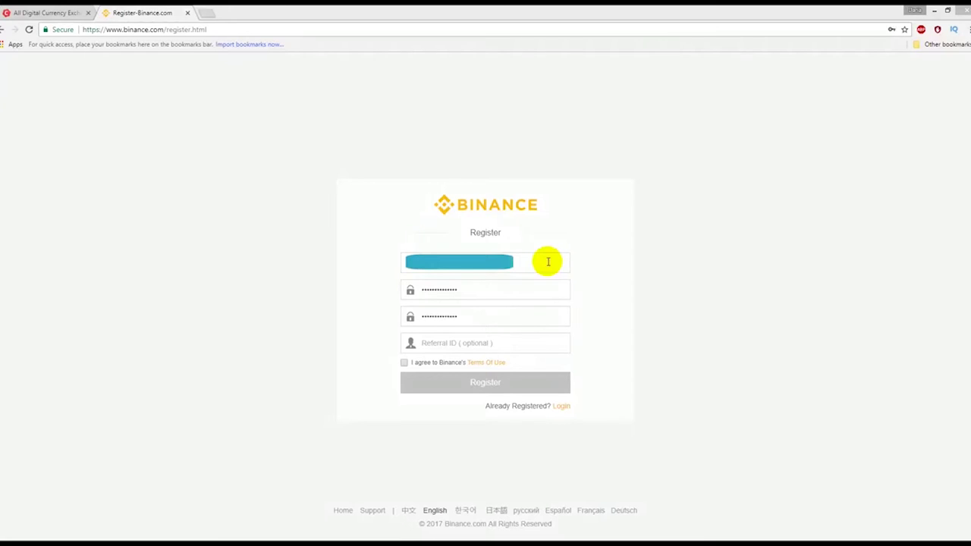
left_click(405, 366)
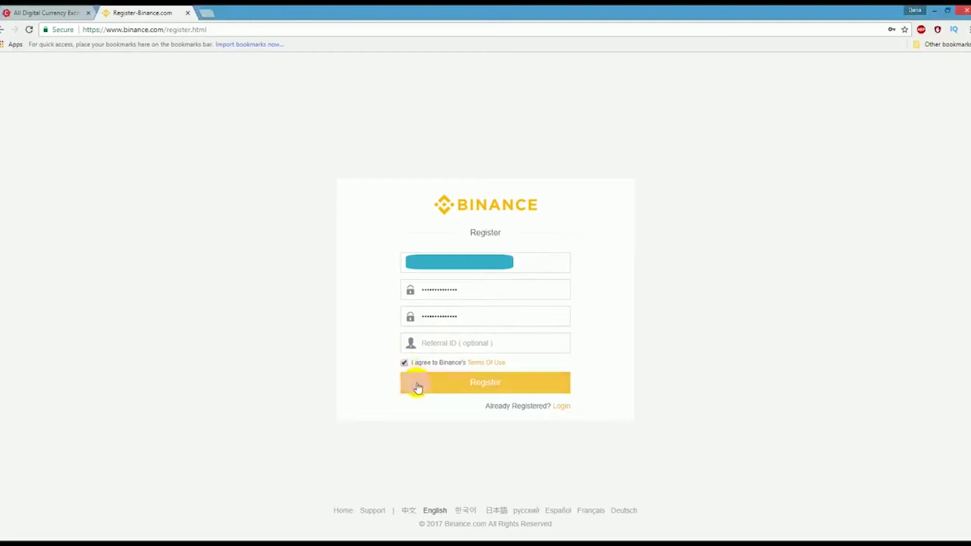
left_click(417, 385)
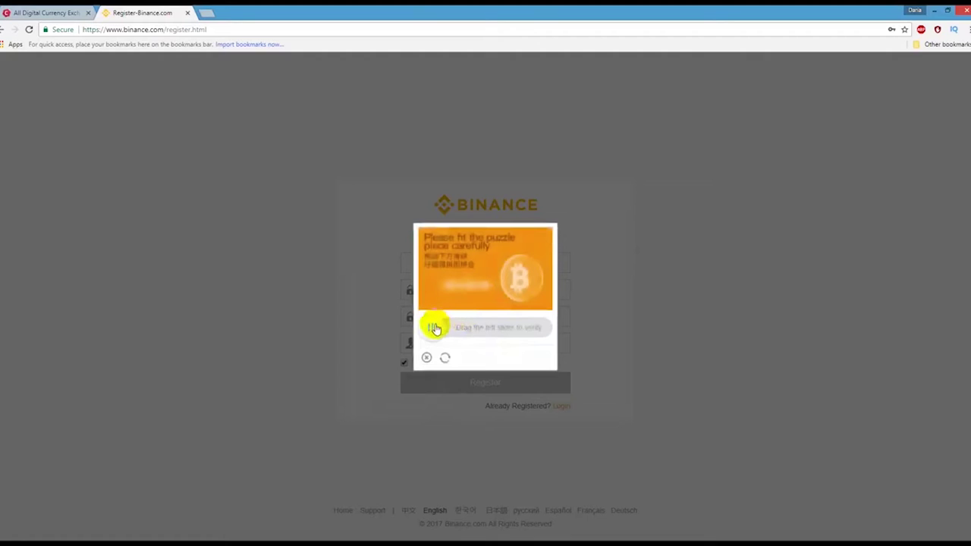
left_click_drag(433, 327, 476, 329)
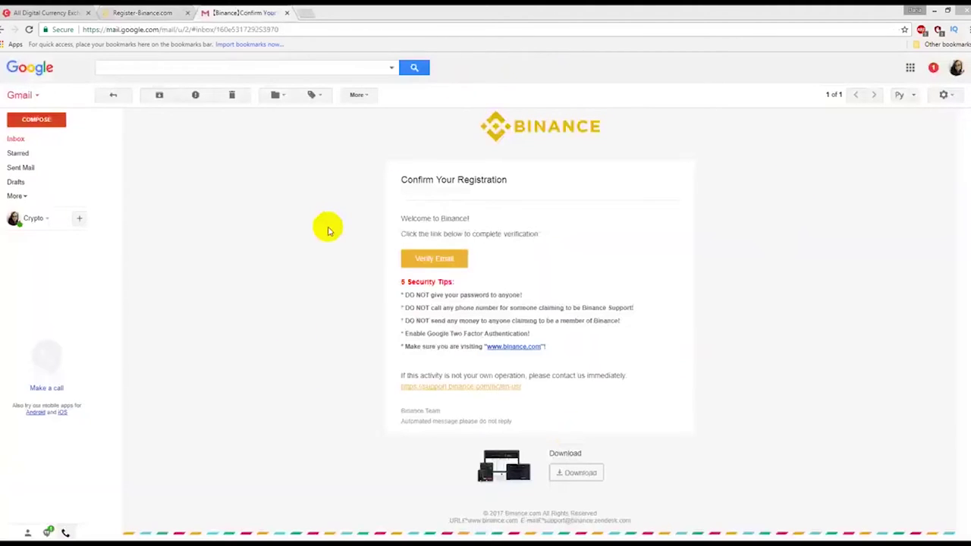
Step: Verify the new account's e-mail from the Binance confirmation message in Gmail
left_click(411, 269)
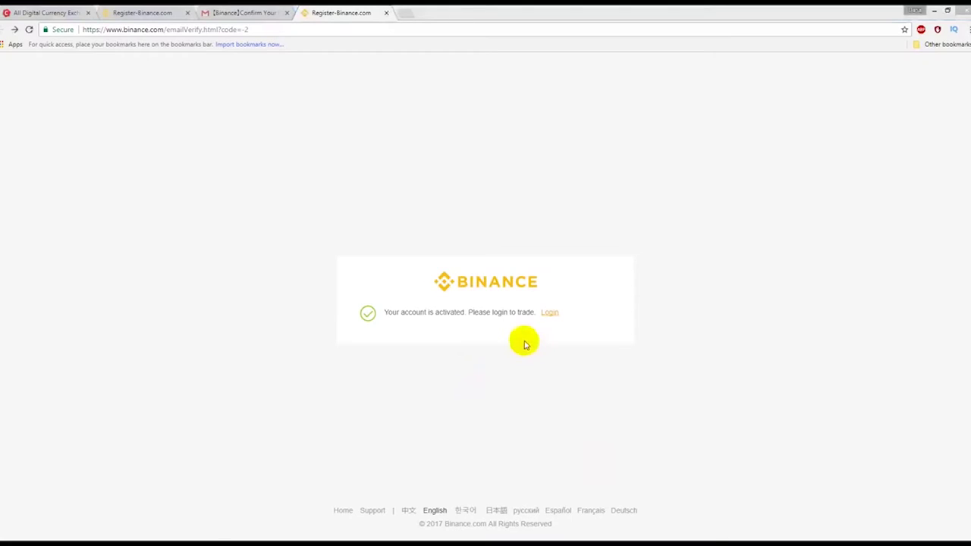
Step: Log in to the newly activated Binance account with its new credentials
left_click(550, 317)
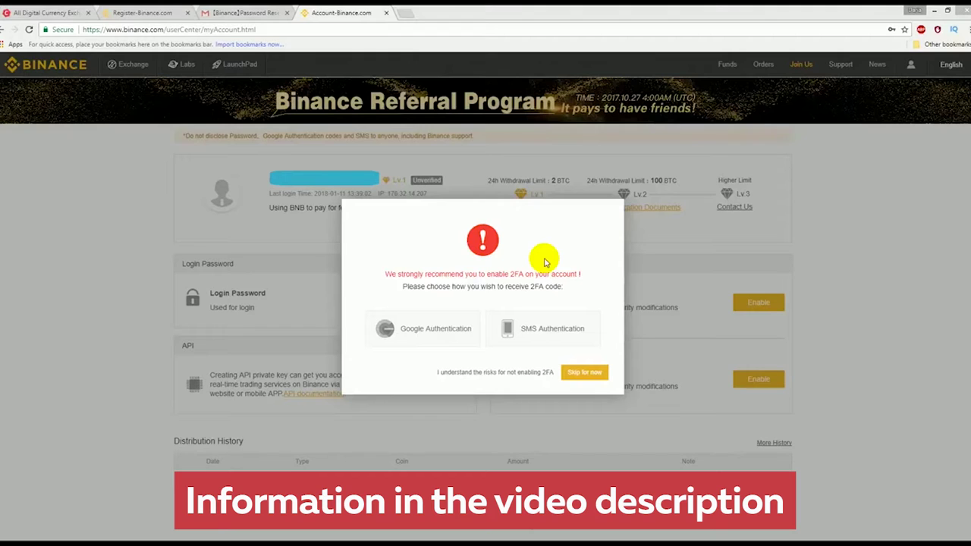
Step: Choose Google Authentication as the 2FA method and advance to the backup key step
left_click(452, 338)
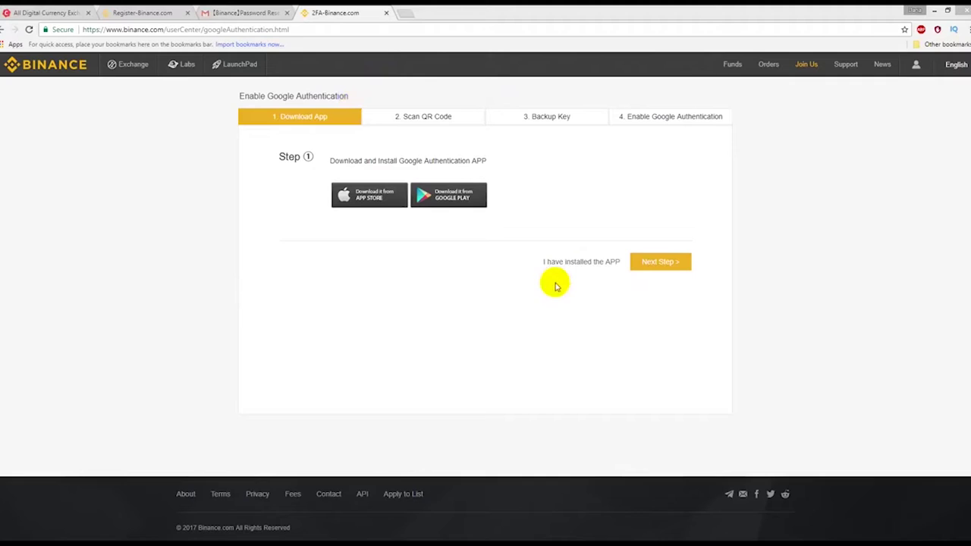
left_click(676, 272)
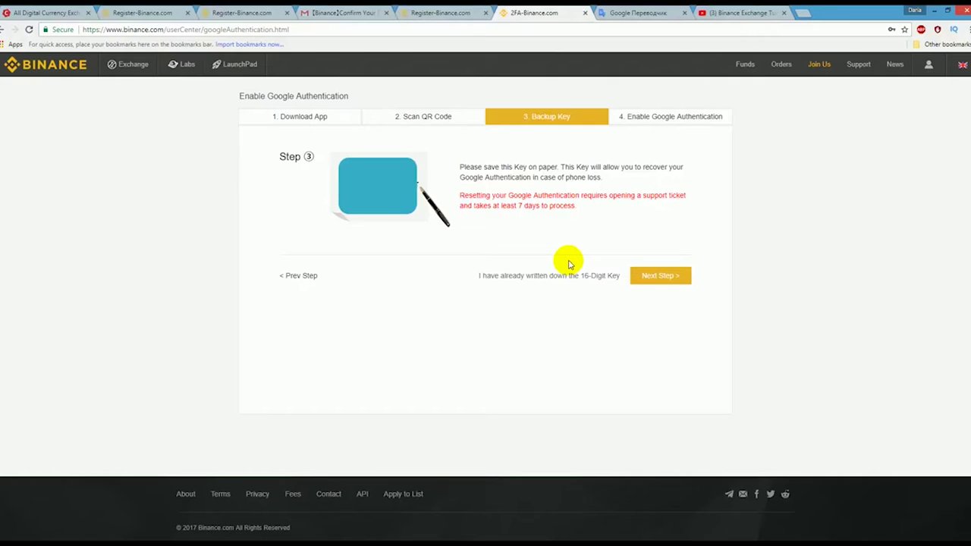
Step: Enter the backup key, login password and pasted 2FA code, then enable Google Authentication
left_click(654, 115)
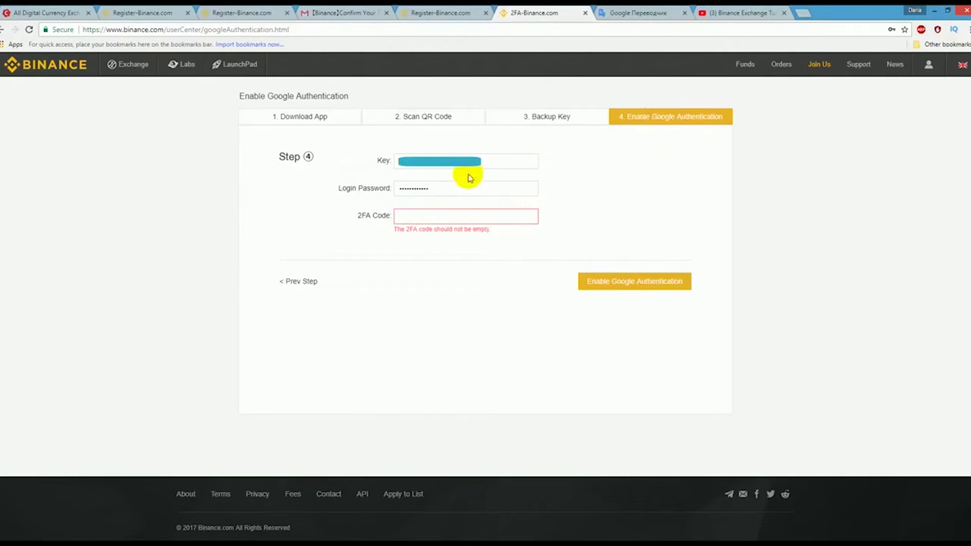
left_click(478, 164)
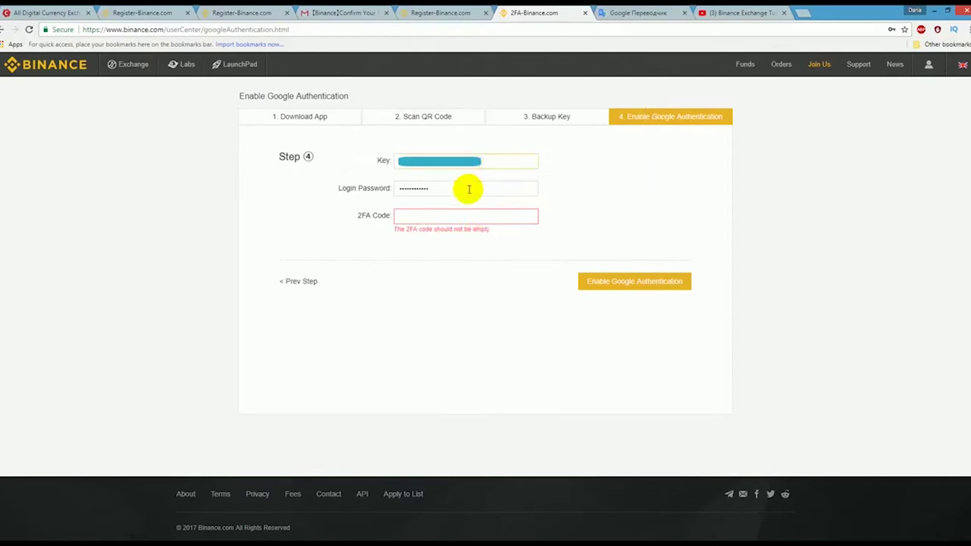
left_click(469, 189)
left_click(443, 215)
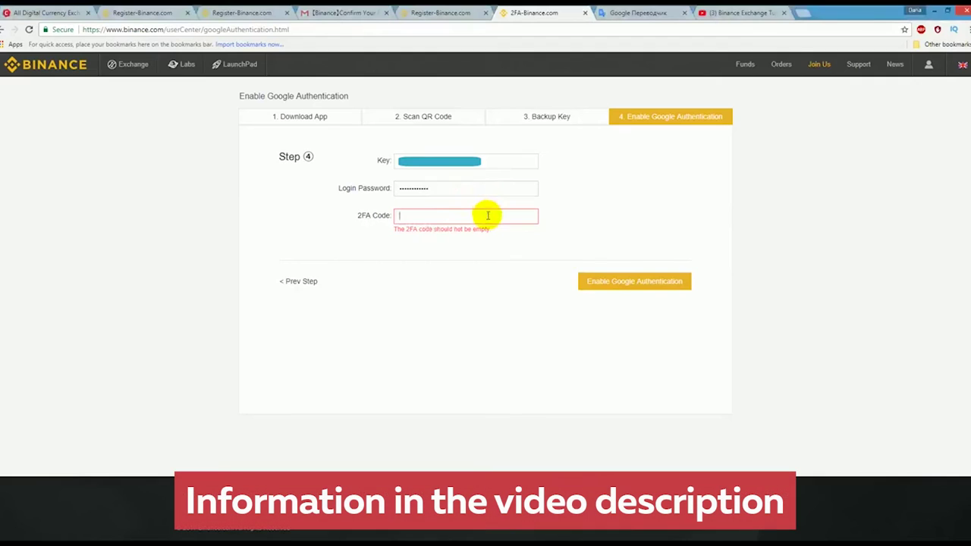
key("ctrl+v")
left_click(590, 286)
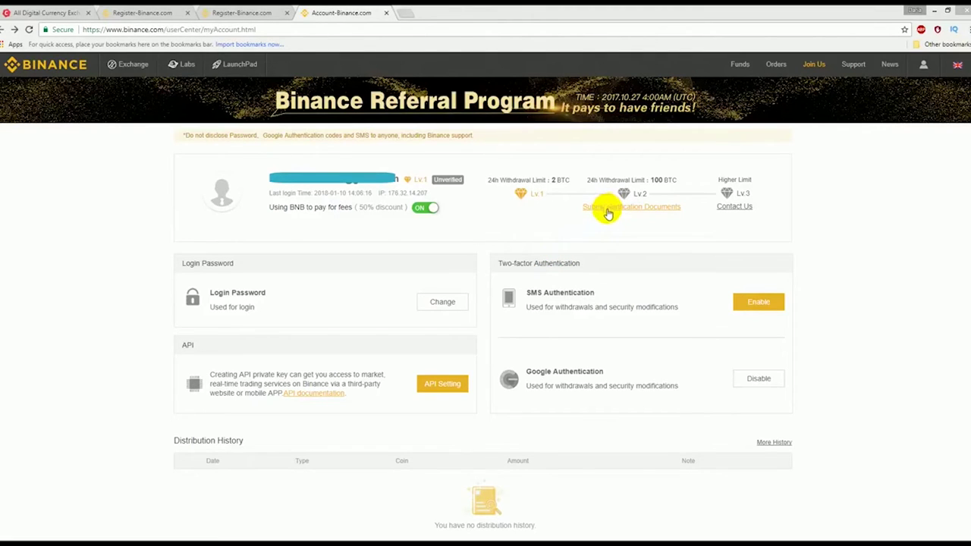
Step: Submit the identity verification form using international identity documents
left_click(607, 213)
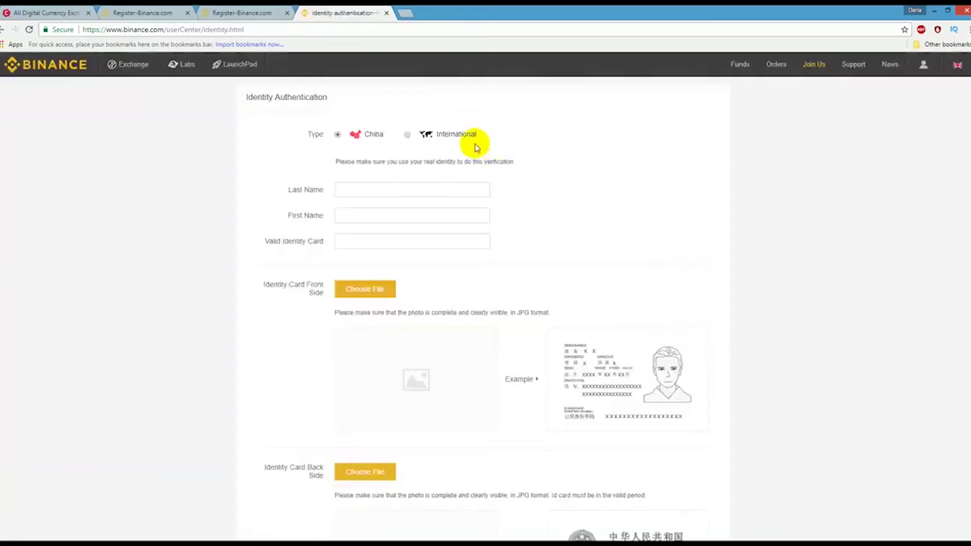
left_click(407, 136)
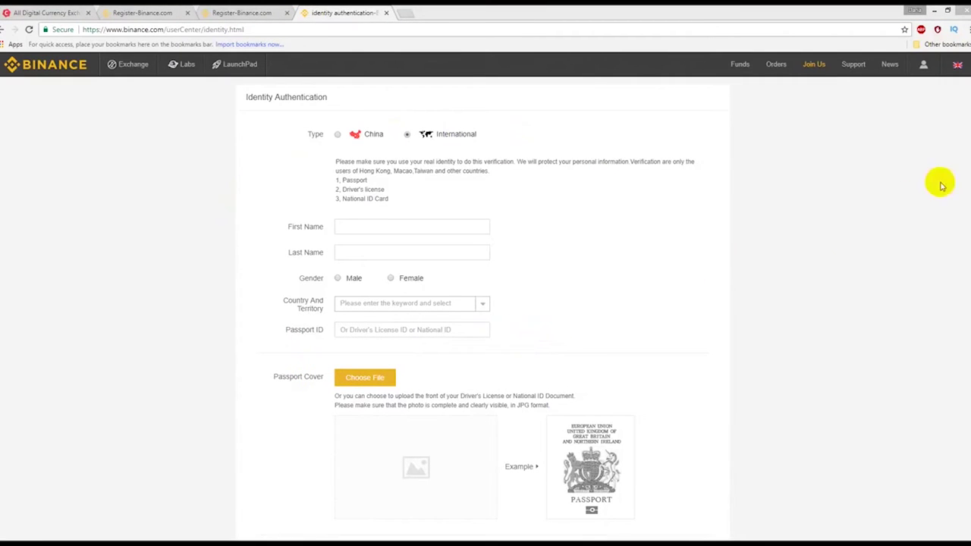
left_click_drag(965, 94, 968, 194)
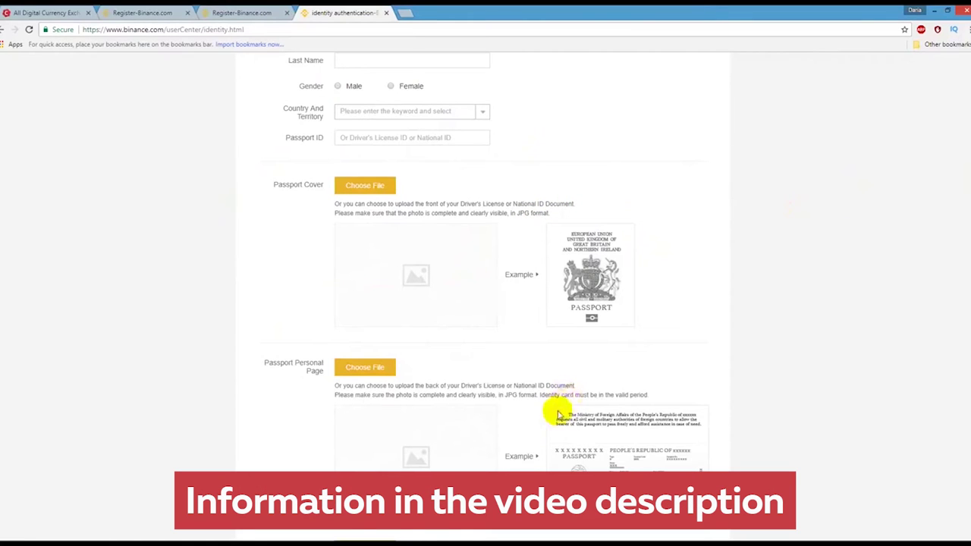
scroll(774, 434, "down", 3)
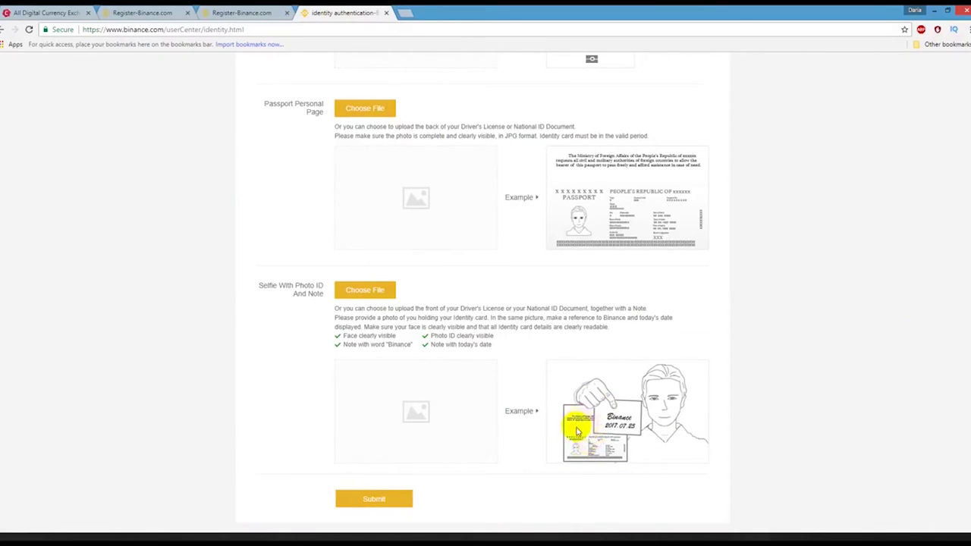
left_click(343, 502)
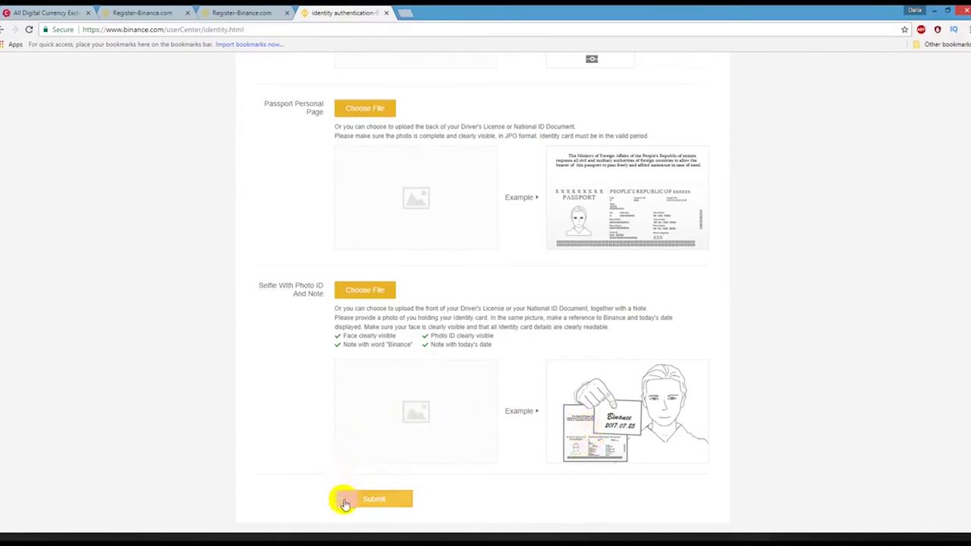
left_click(383, 501)
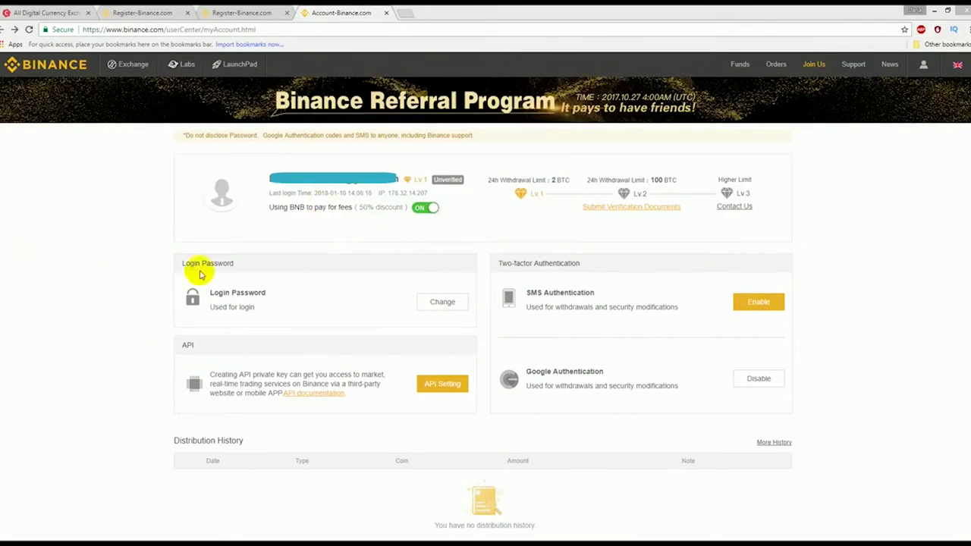
Step: Copy the BTC deposit address from Deposits & Withdrawals and open the Binance Coin price page
left_click(744, 66)
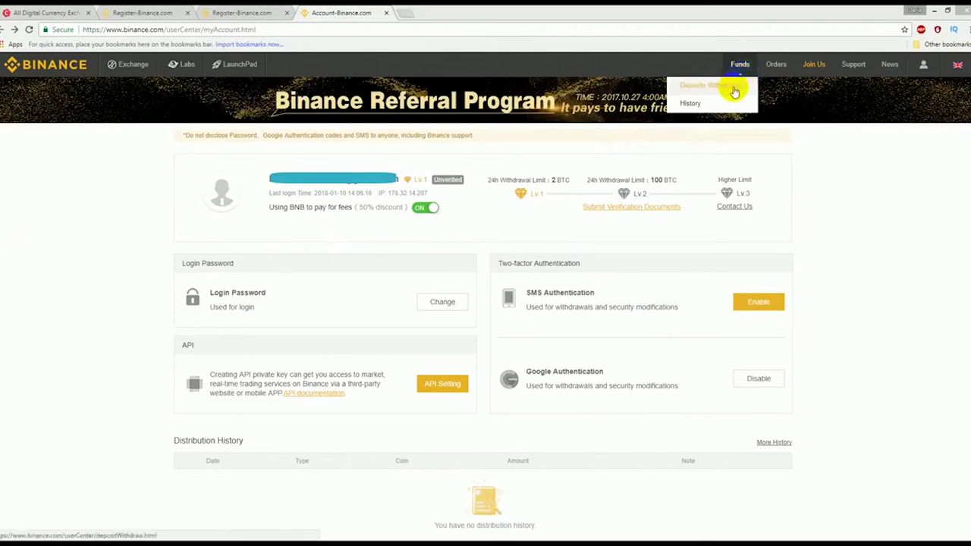
left_click(733, 89)
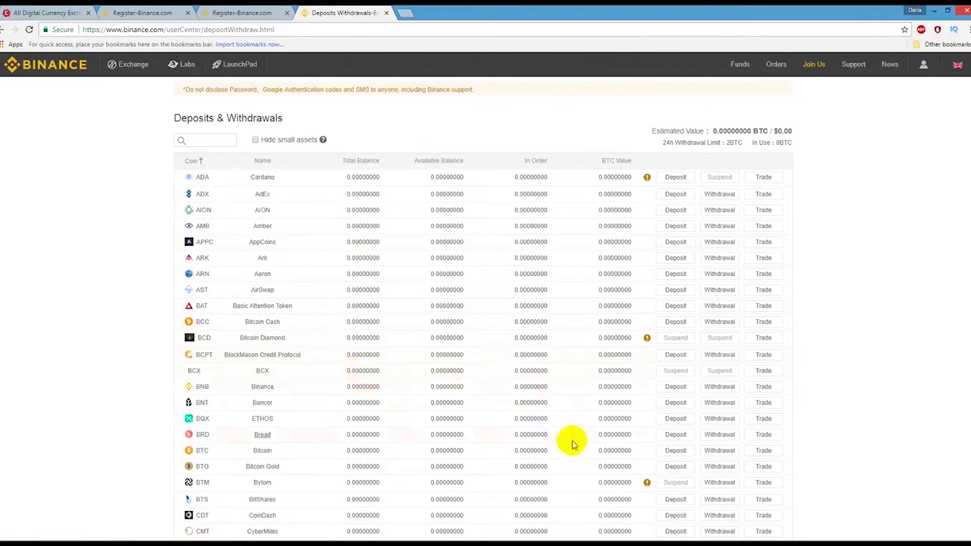
left_click(673, 452)
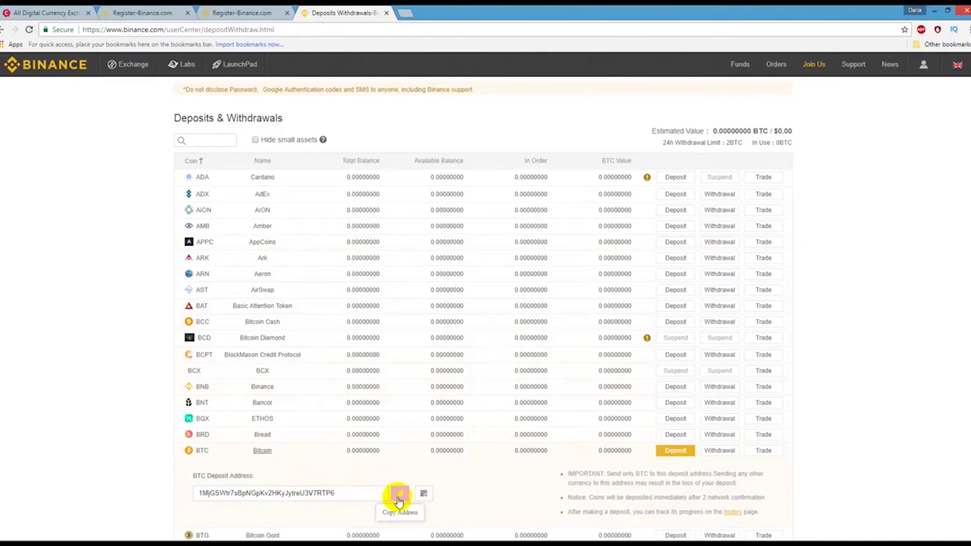
left_click(399, 499)
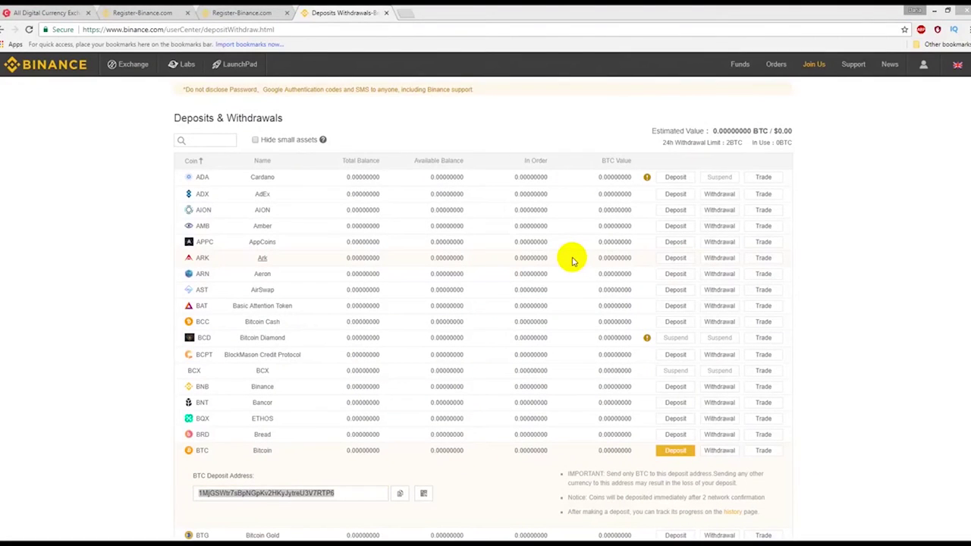
left_click(548, 266)
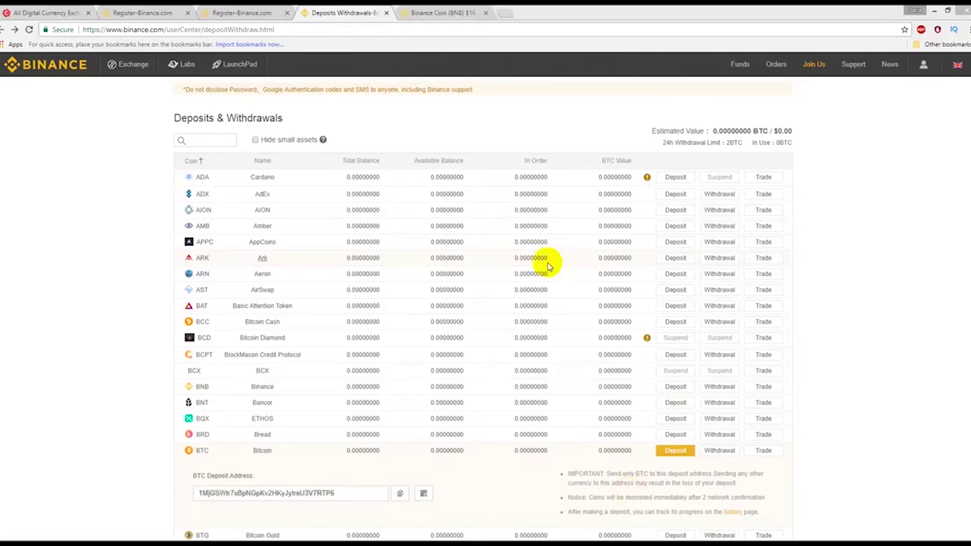
mouse_move(122, 78)
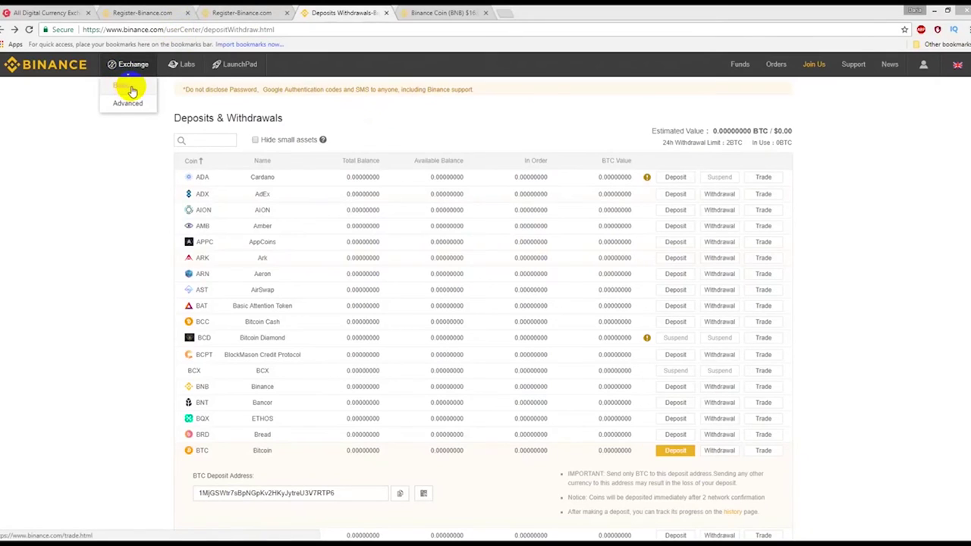
Step: On the Basic exchange page, enter a NEO/BTC buy at 0.008300 with amount 10, then return to the account page
left_click(129, 89)
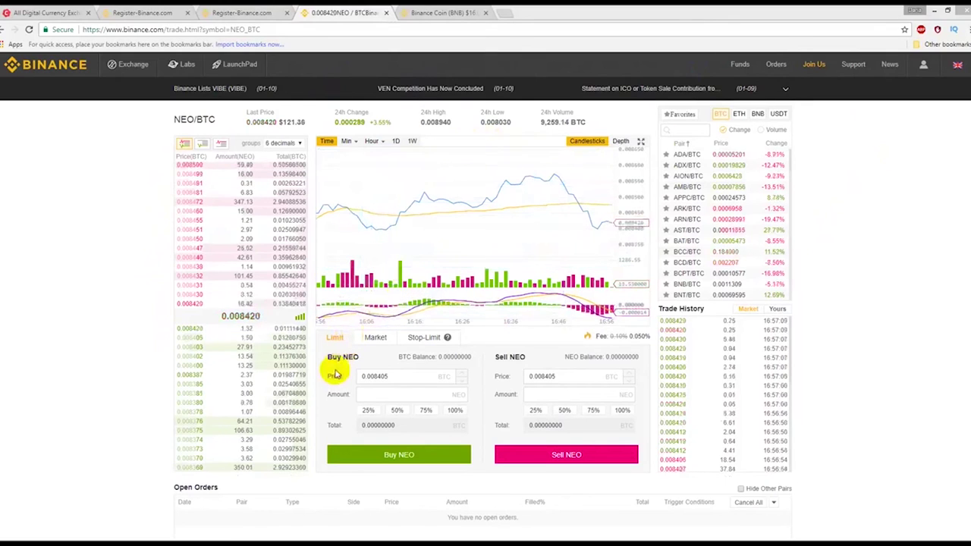
left_click(396, 379)
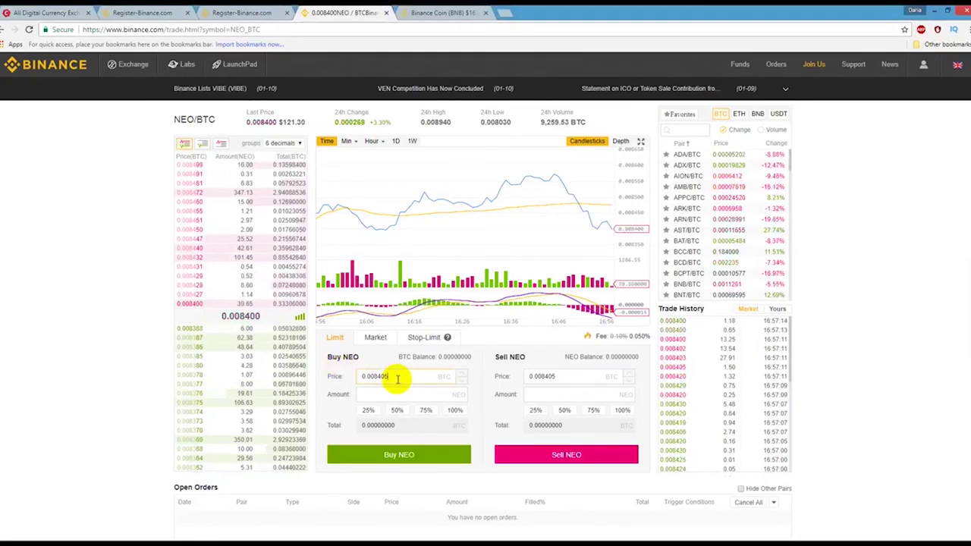
key("BackSpace")
key("BackSpace")
key("BackSpace")
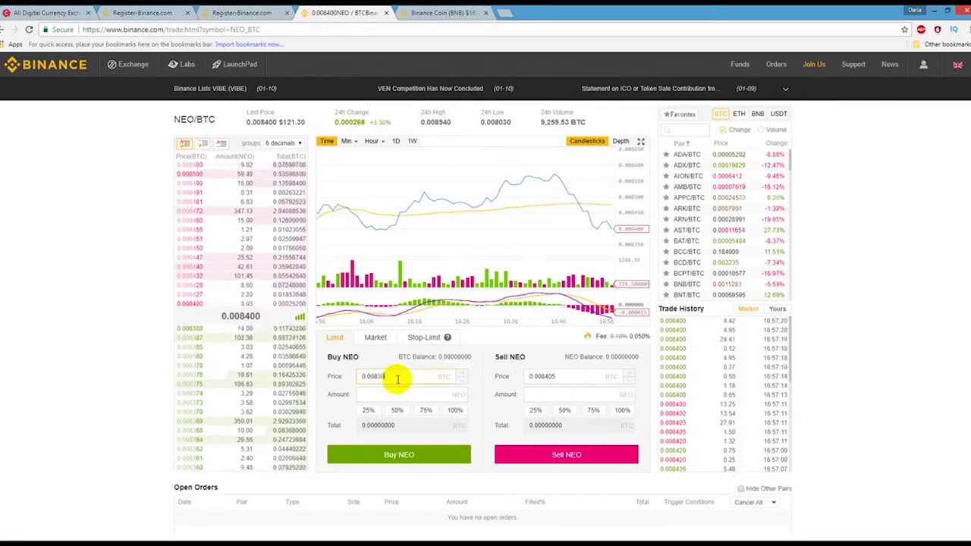
type("300")
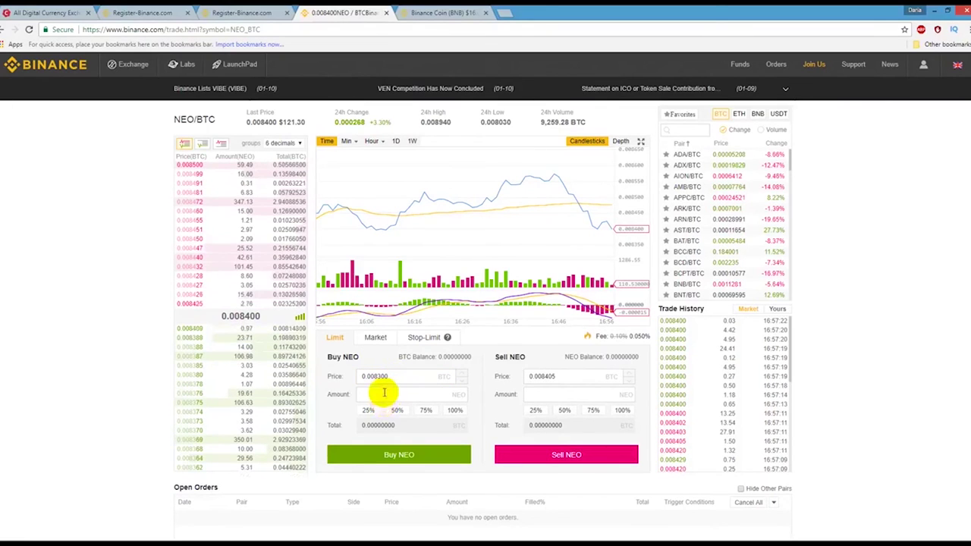
left_click(383, 393)
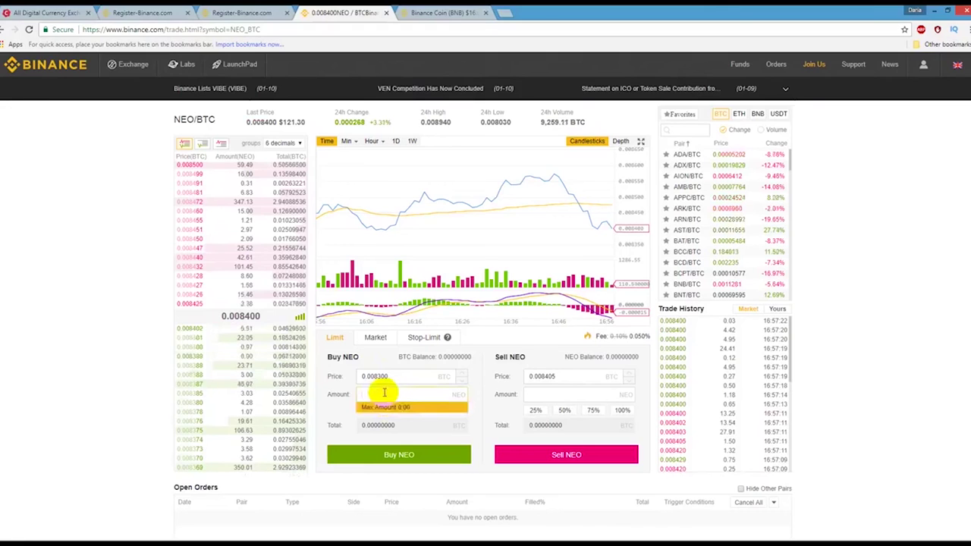
type("10")
left_click(480, 429)
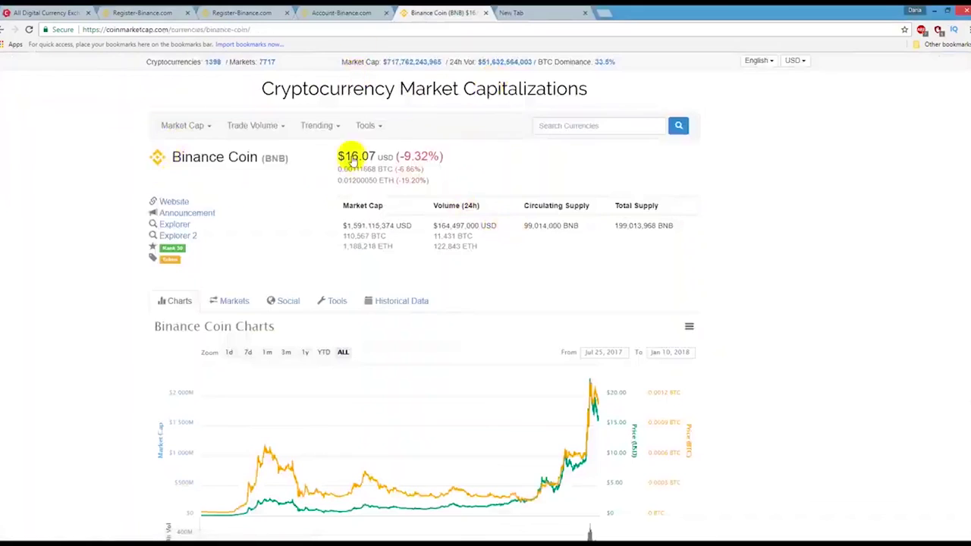
left_click(343, 12)
mouse_move(131, 66)
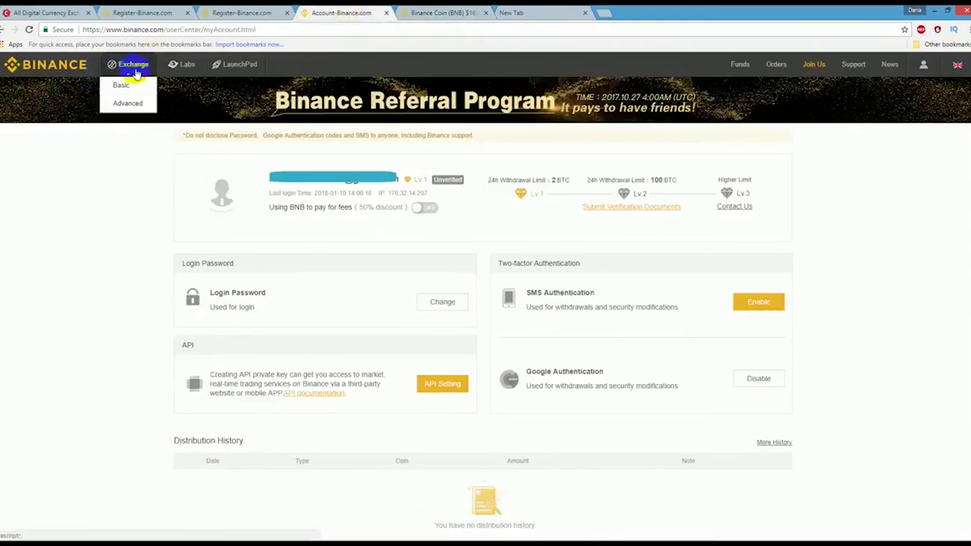
Step: Switch the 'Using BNB to pay for fees' toggle to ON
left_click(427, 211)
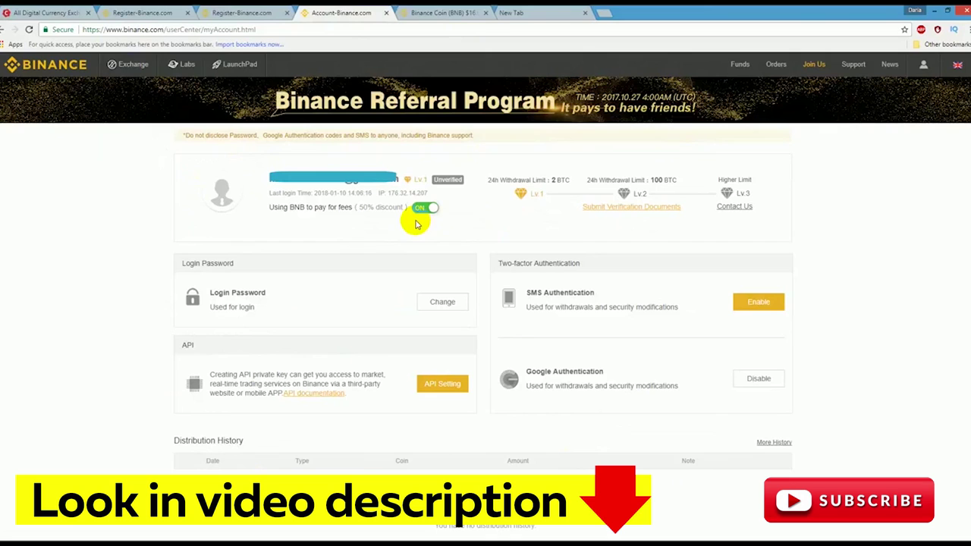
Step: Switch to the CoinMarketCap Binance Coin page showing BNB at $16.07, down 9.32%
left_click(437, 13)
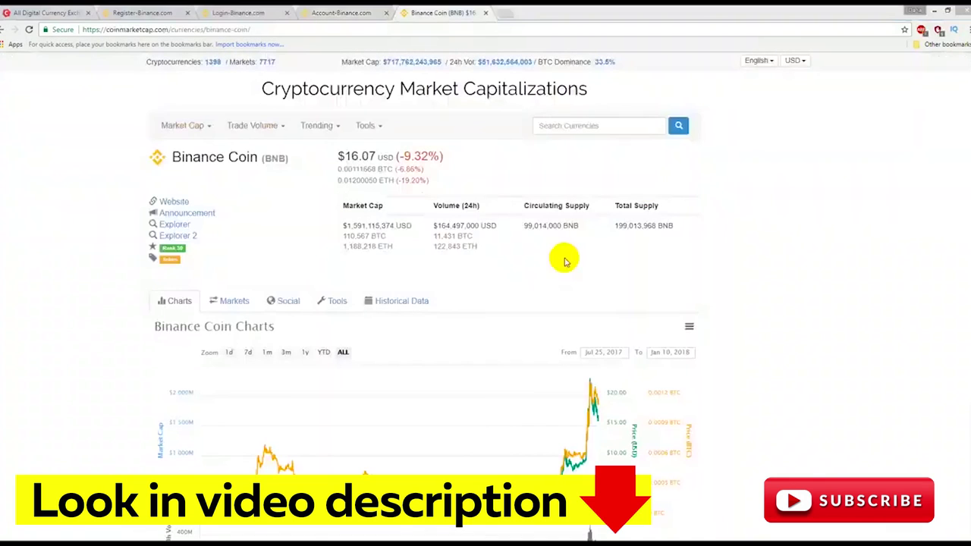